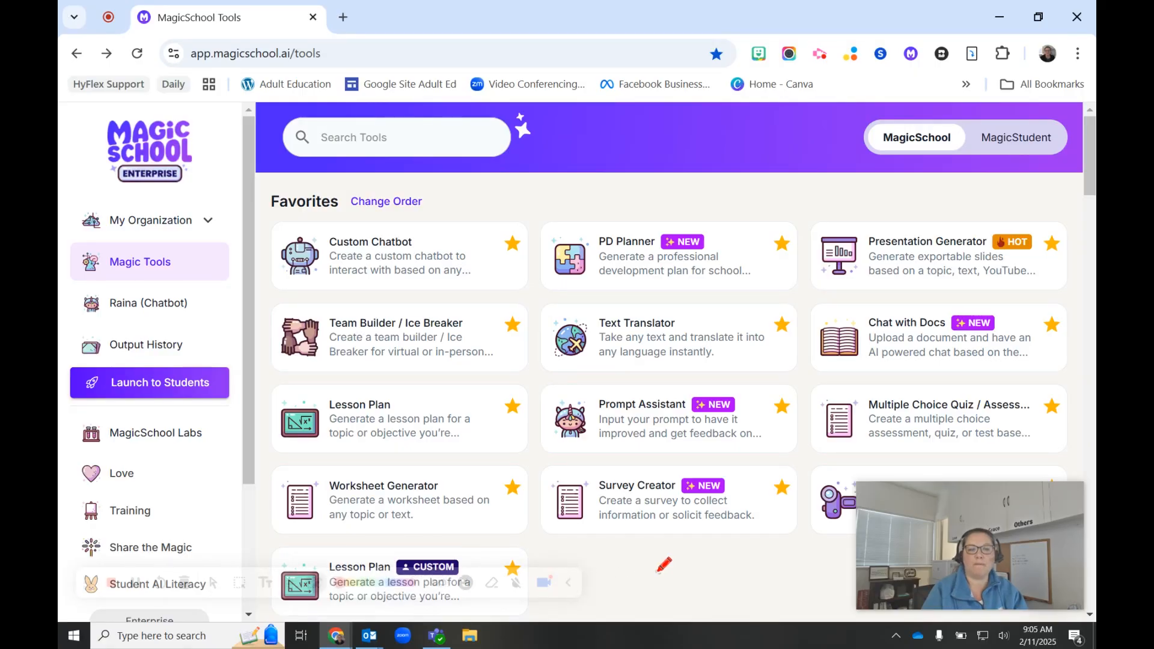
{"action": "mouse_move", "coordinate": [202, 244]}
{"action": "left_mouse_down"}
{"action": "mouse_move", "coordinate": [113, 232]}
{"action": "mouse_move", "coordinate": [70, 277]}
{"action": "mouse_move", "coordinate": [225, 272]}
{"action": "mouse_move", "coordinate": [203, 236]}
{"action": "mouse_move", "coordinate": [232, 251]}
{"action": "left_mouse_up"}
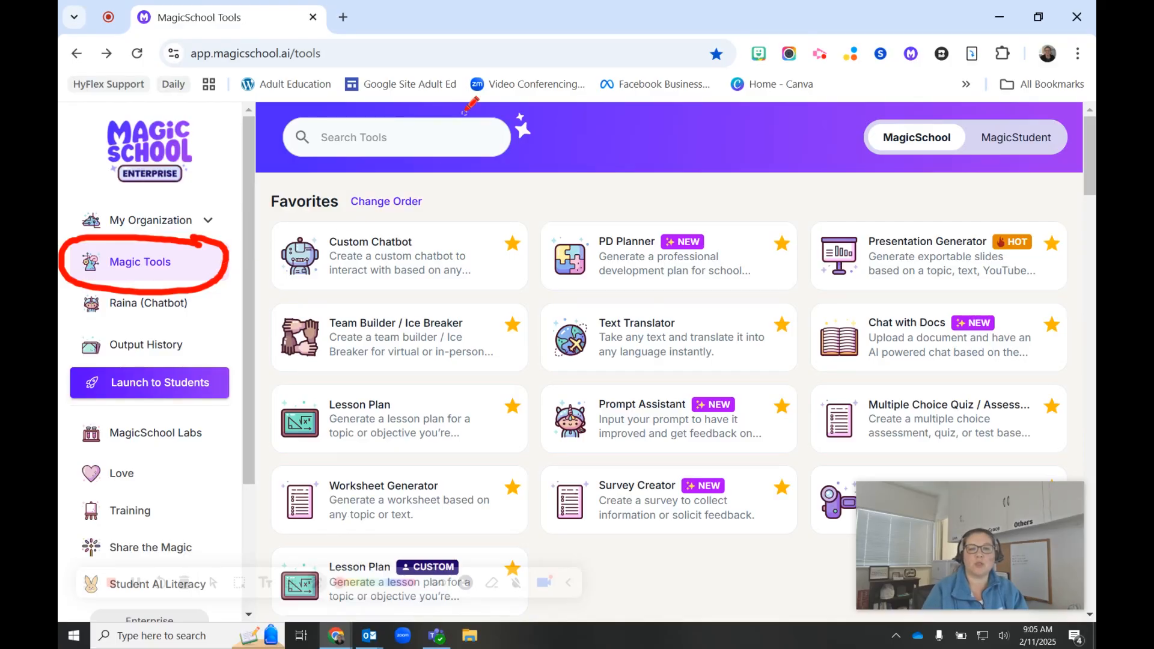
{"action": "mouse_move", "coordinate": [302, 116]}
{"action": "left_mouse_down"}
{"action": "mouse_move", "coordinate": [317, 165]}
{"action": "mouse_move", "coordinate": [479, 165]}
{"action": "mouse_move", "coordinate": [444, 114]}
{"action": "left_mouse_up"}
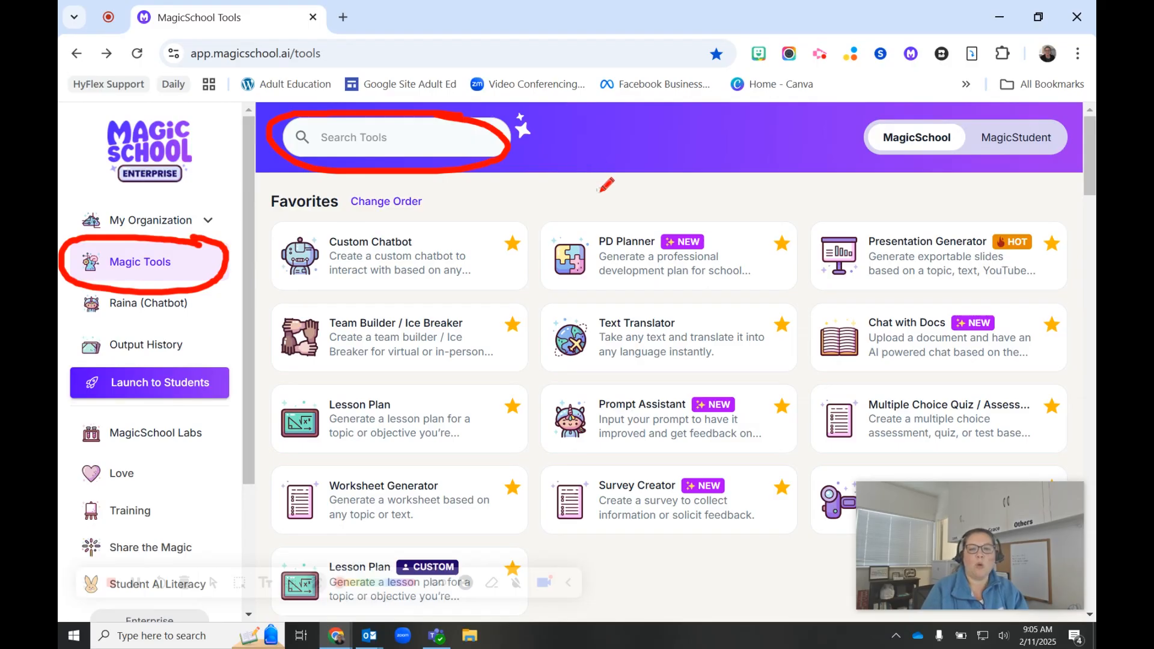
{"action": "scroll", "coordinate": [677, 360], "scroll_direction": "down", "scroll_amount": 3}
{"action": "scroll", "coordinate": [677, 359], "scroll_direction": "down", "scroll_amount": 7}
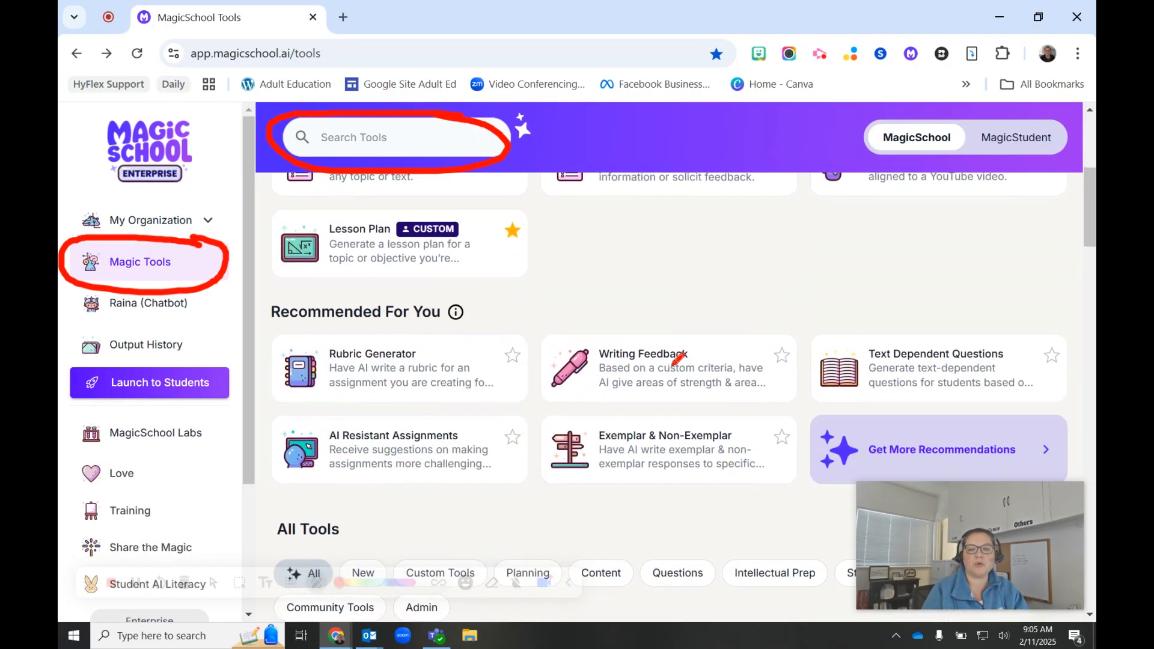
{"action": "scroll", "coordinate": [677, 360], "scroll_direction": "up", "scroll_amount": 10}
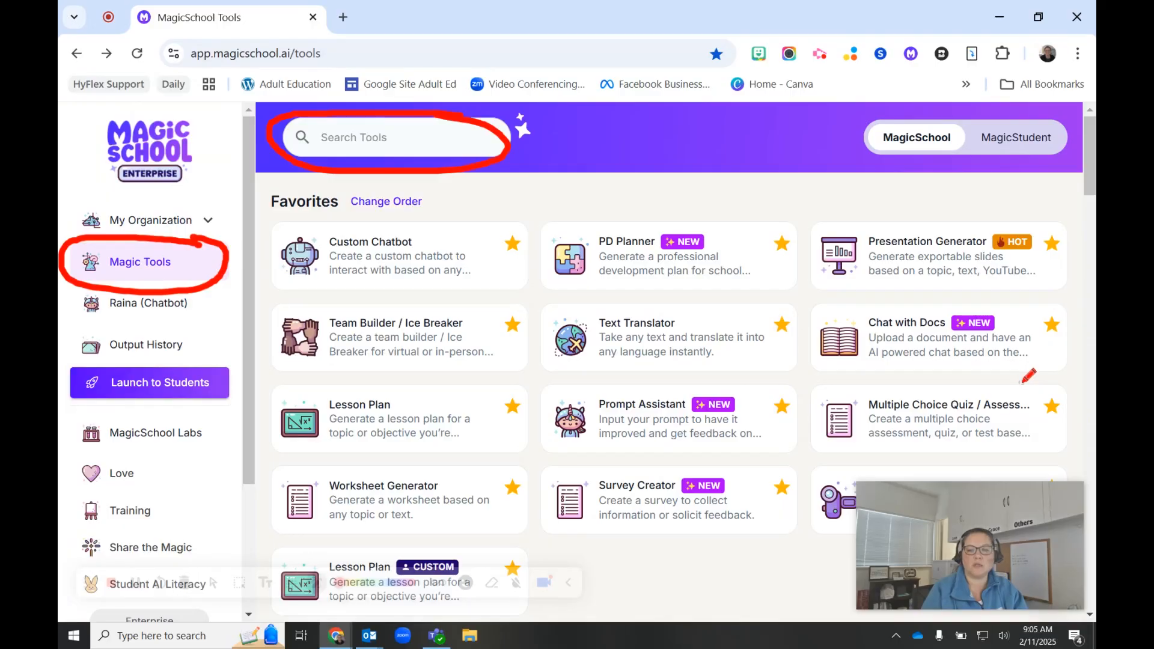
{"action": "mouse_move", "coordinate": [1013, 384]}
{"action": "left_mouse_down"}
{"action": "mouse_move", "coordinate": [863, 381]}
{"action": "mouse_move", "coordinate": [816, 416]}
{"action": "mouse_move", "coordinate": [905, 448]}
{"action": "mouse_move", "coordinate": [1043, 439]}
{"action": "mouse_move", "coordinate": [1074, 414]}
{"action": "mouse_move", "coordinate": [1013, 383]}
{"action": "left_mouse_up"}
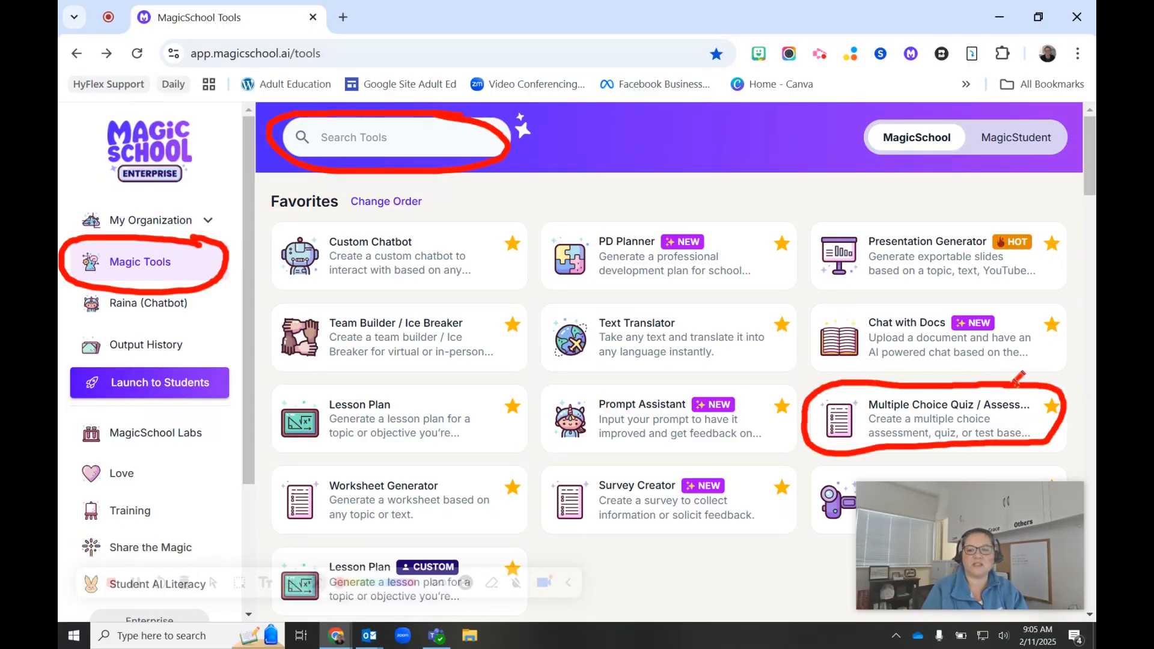
{"action": "key", "text": "Escape"}
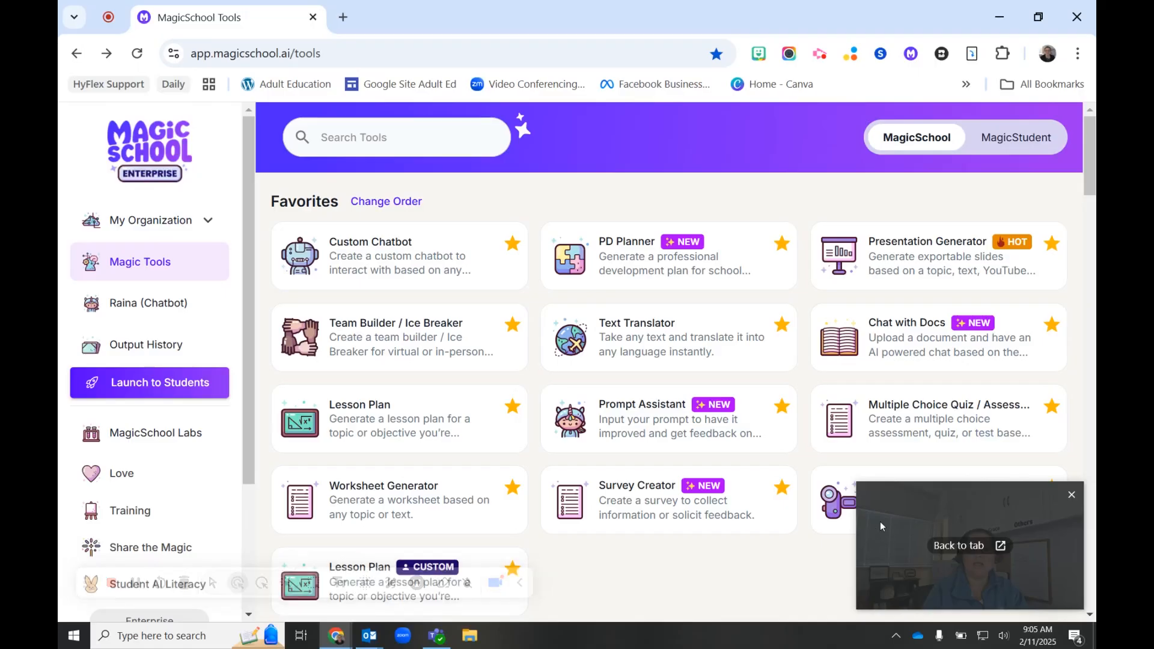
Open the Multiple Choice Quiz / Assessment tool and configure it for 2nd grade with 20 questions
{"action": "left_click", "coordinate": [937, 425]}
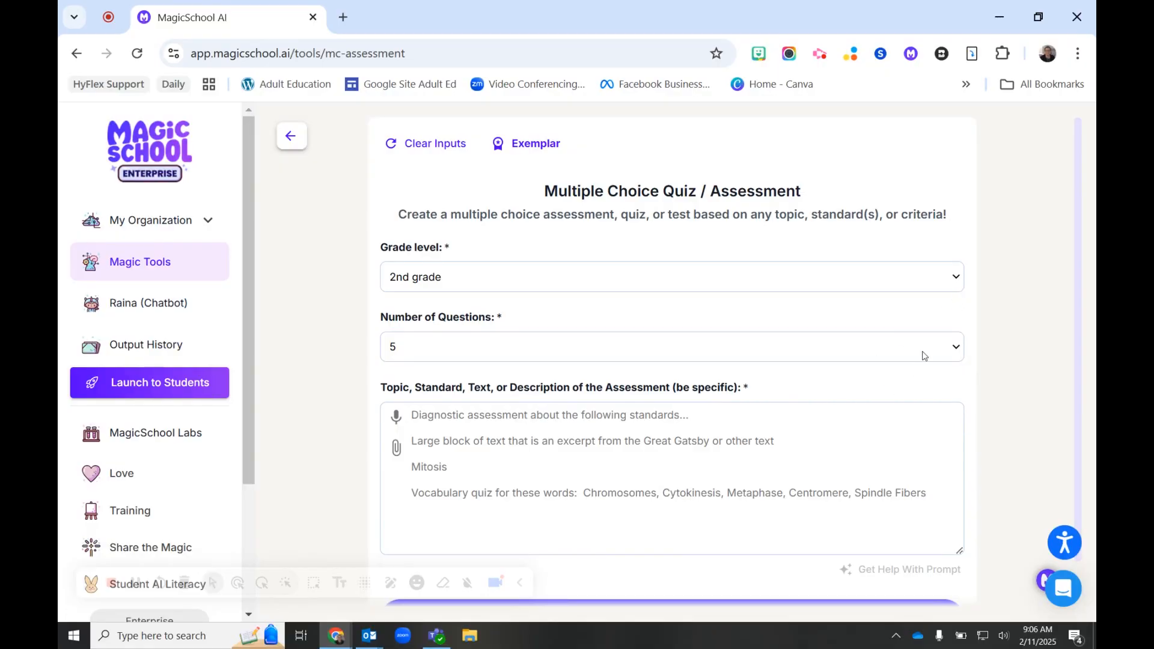
{"action": "left_click", "coordinate": [960, 282]}
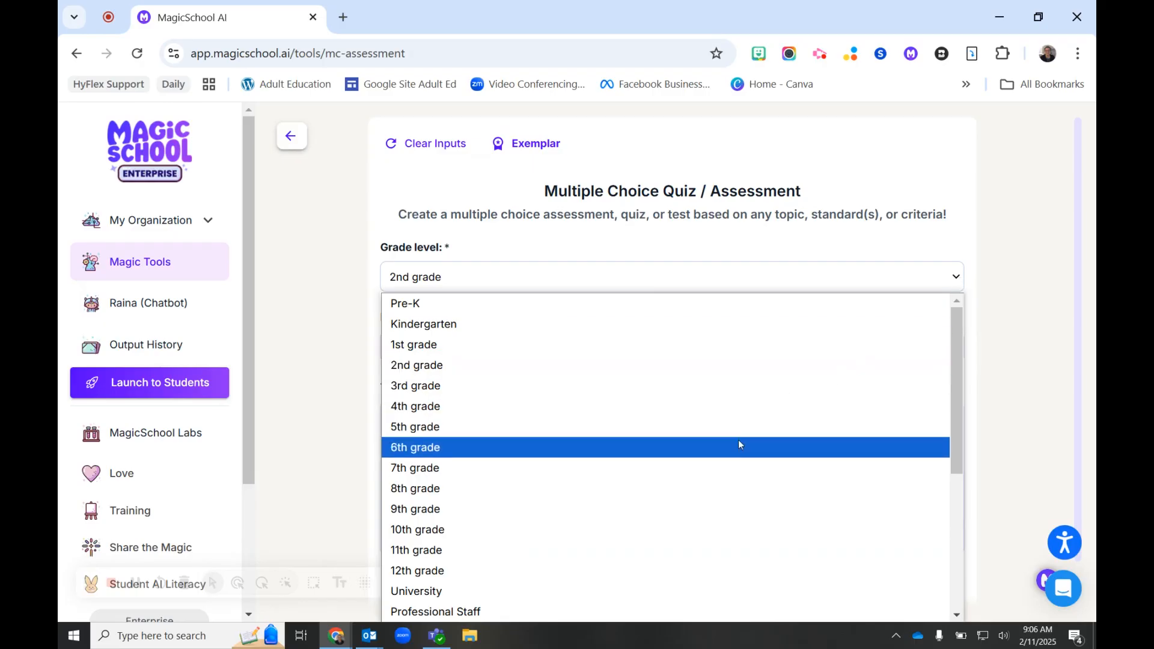
{"action": "left_click", "coordinate": [718, 275]}
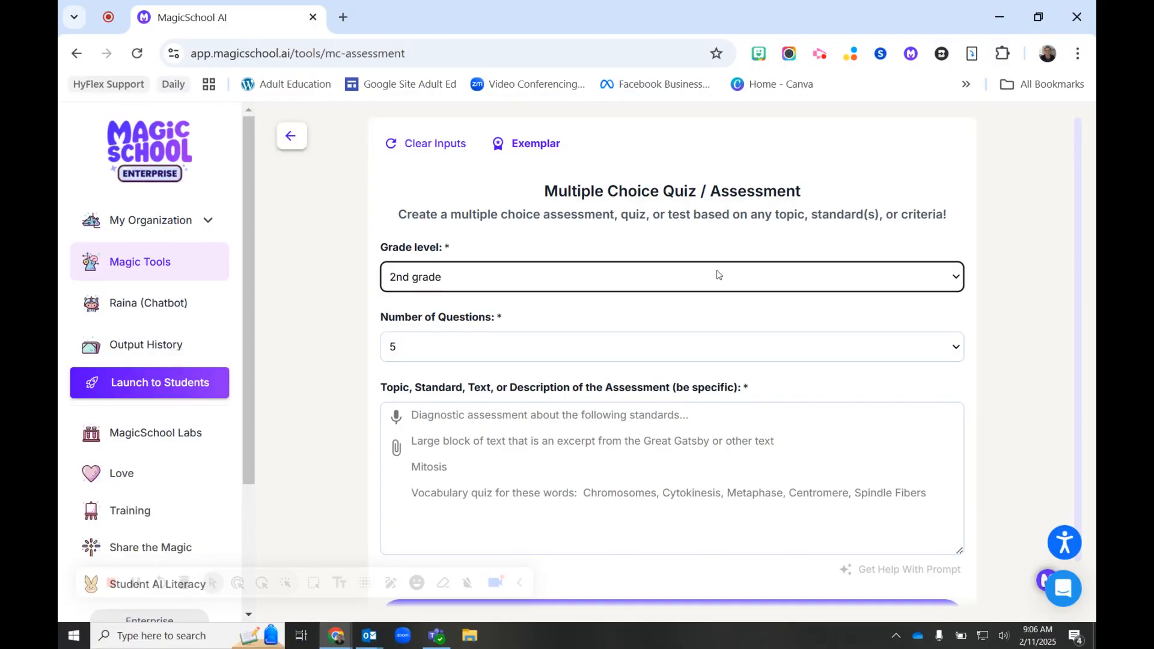
{"action": "left_click", "coordinate": [677, 355]}
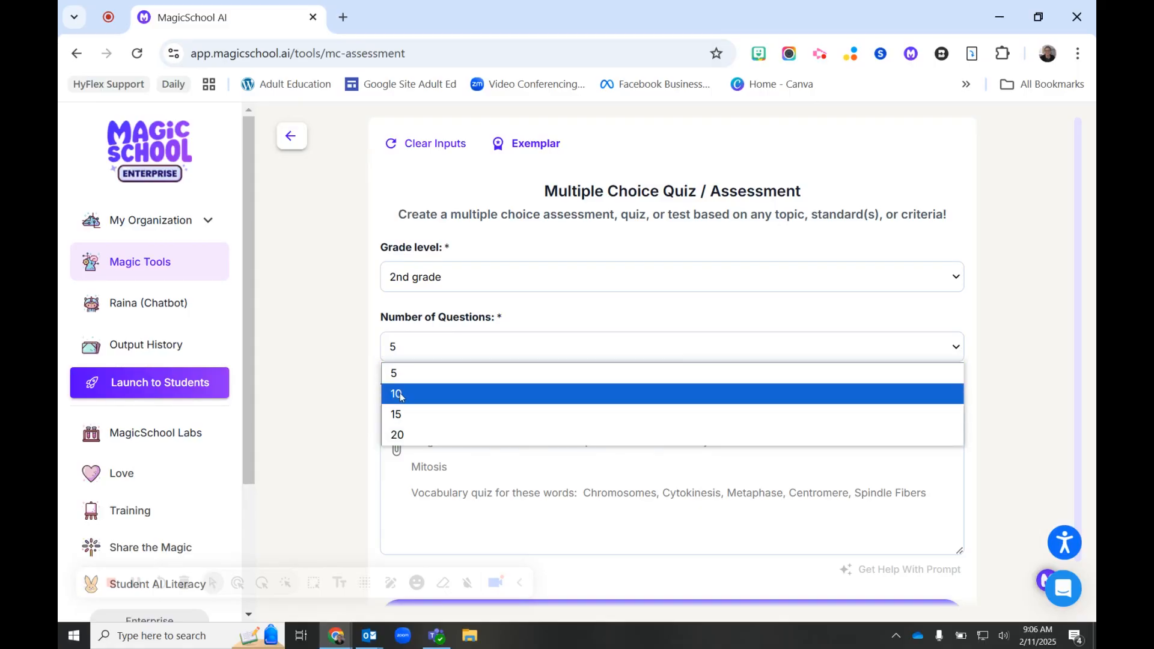
{"action": "left_click", "coordinate": [419, 437]}
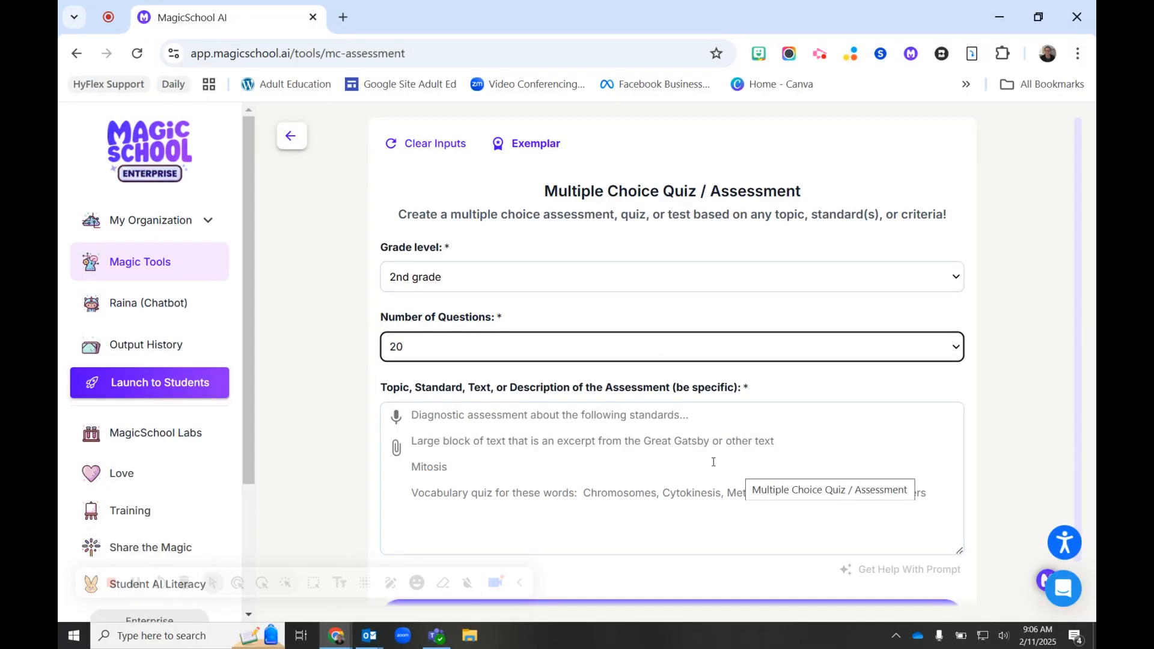
Paste the copied lesson plan "Using AI to Help Adults Learn English" into the assessment's topic description
{"action": "scroll", "coordinate": [714, 462], "scroll_direction": "down", "scroll_amount": 1}
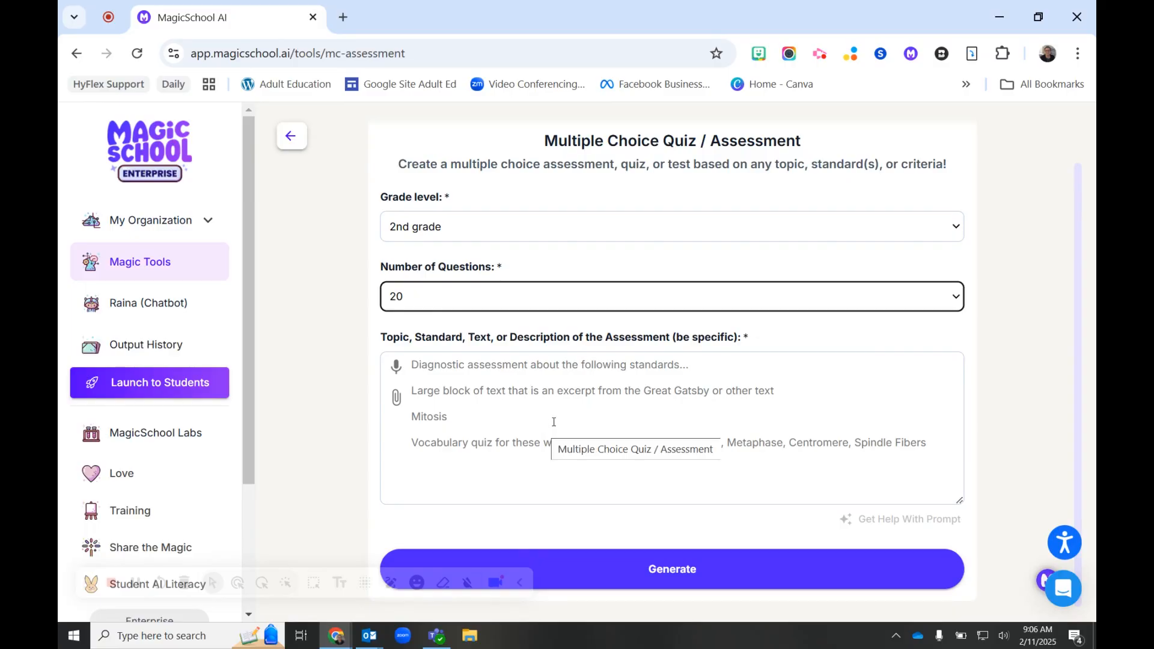
{"action": "left_click", "coordinate": [413, 365]}
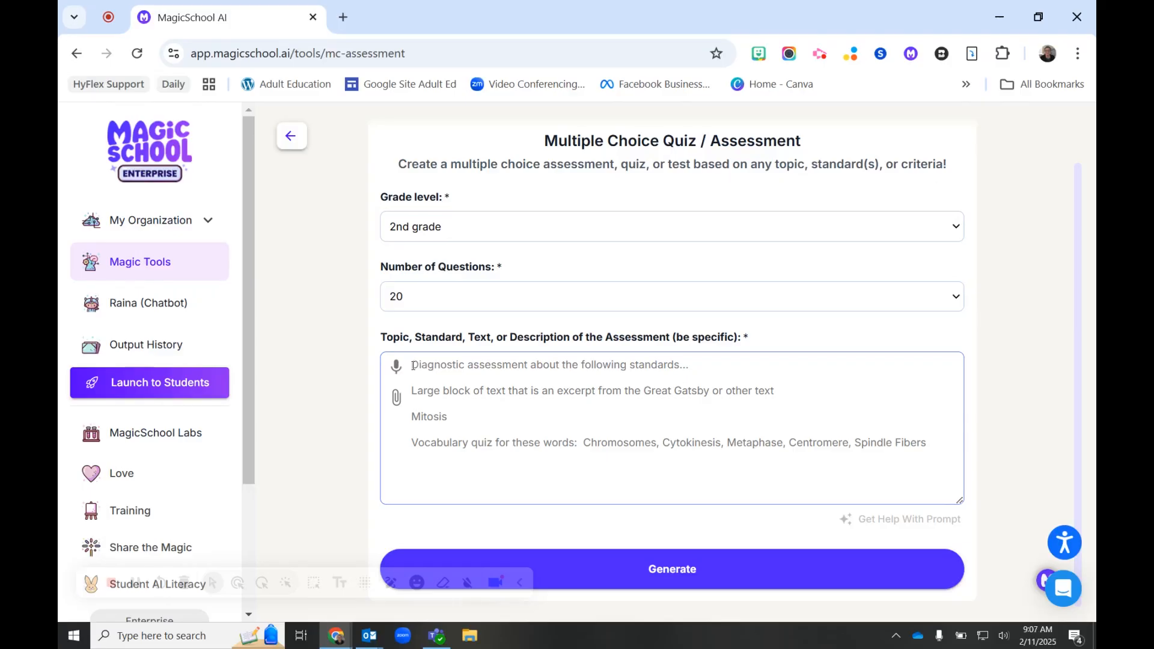
{"action": "right_click", "coordinate": [413, 365]}
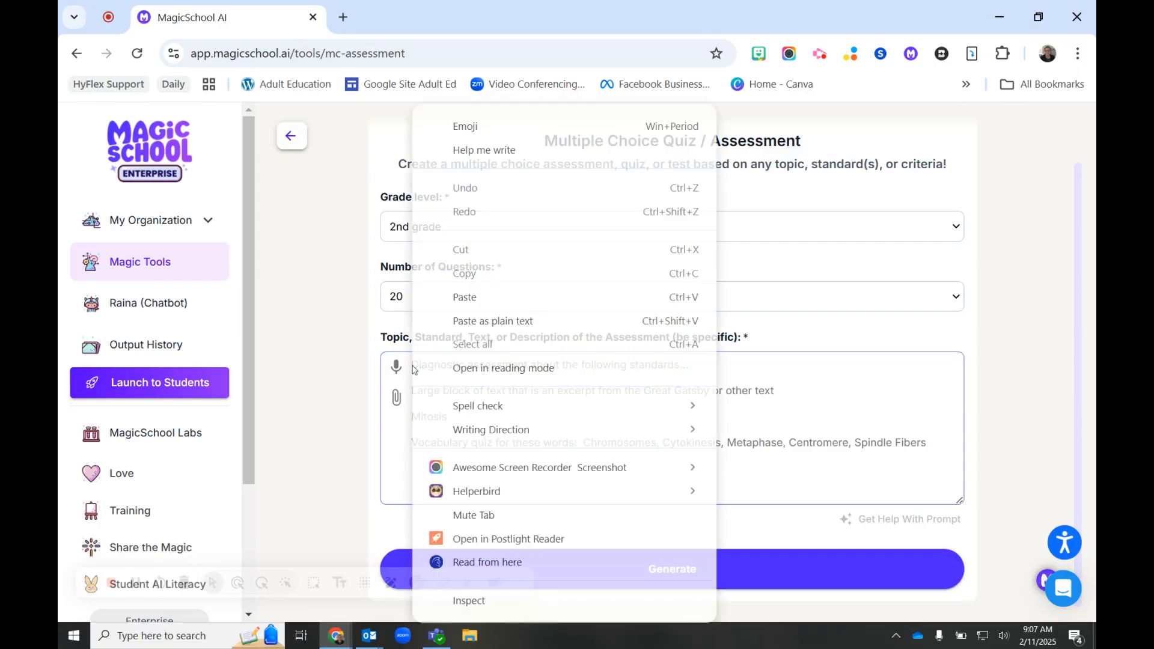
{"action": "left_click", "coordinate": [513, 302]}
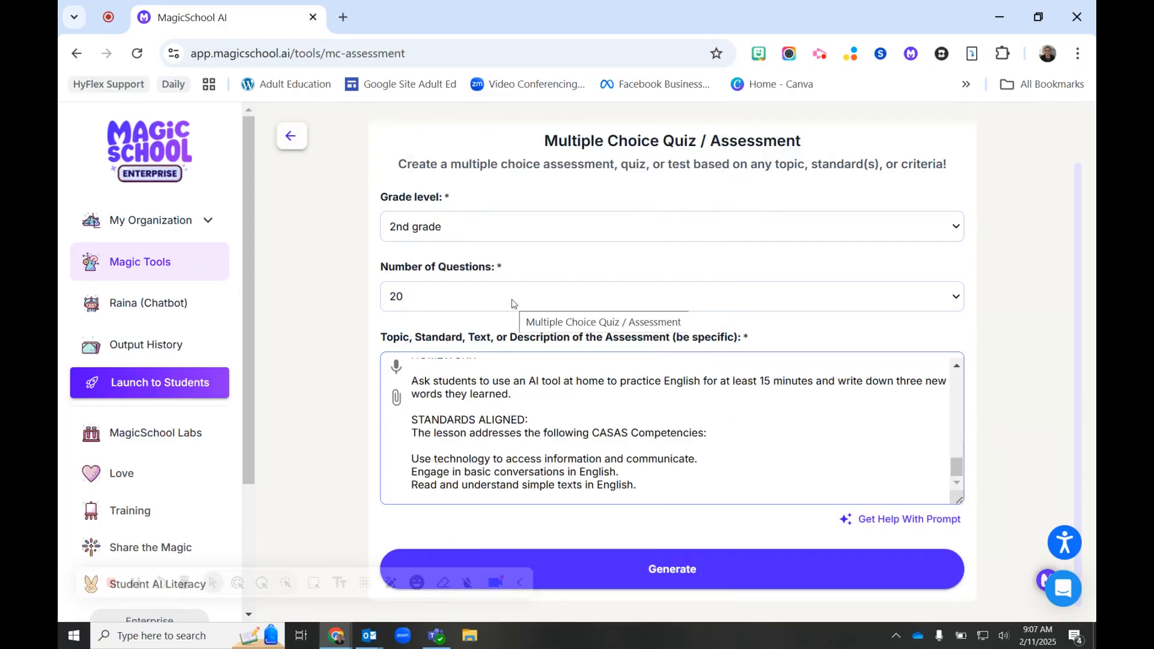
{"action": "left_click_drag", "start_coordinate": [957, 467], "coordinate": [957, 369]}
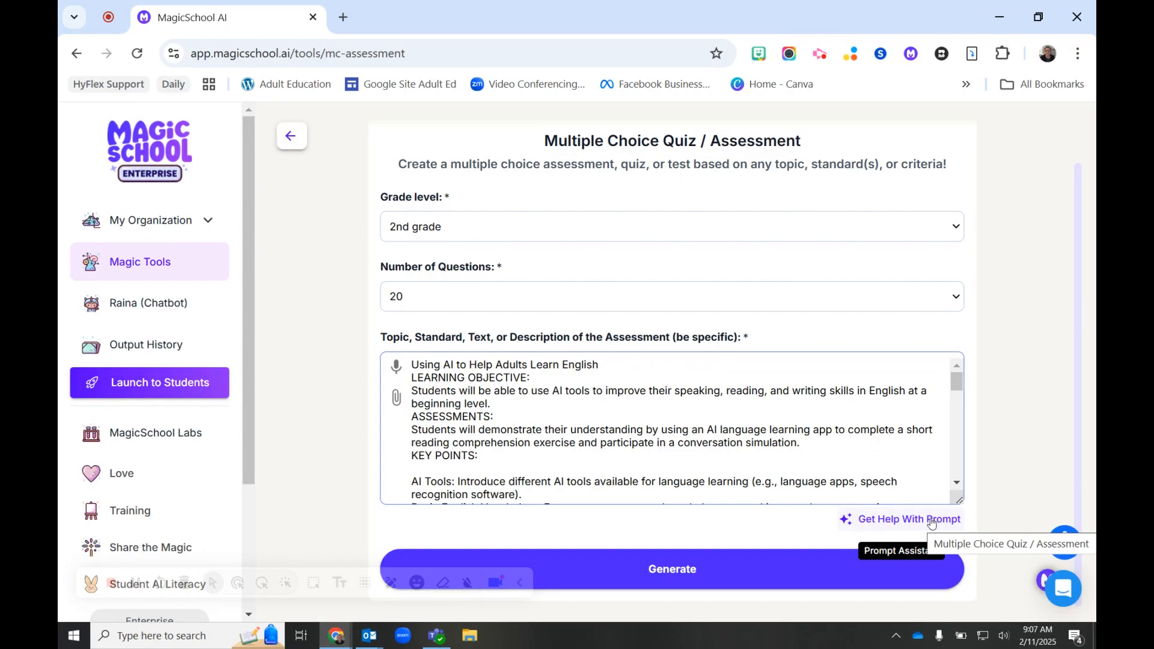
Improve the pasted description with the Prompt Assistant, accepting its improved prompt, and generate the quiz
{"action": "left_click", "coordinate": [888, 520]}
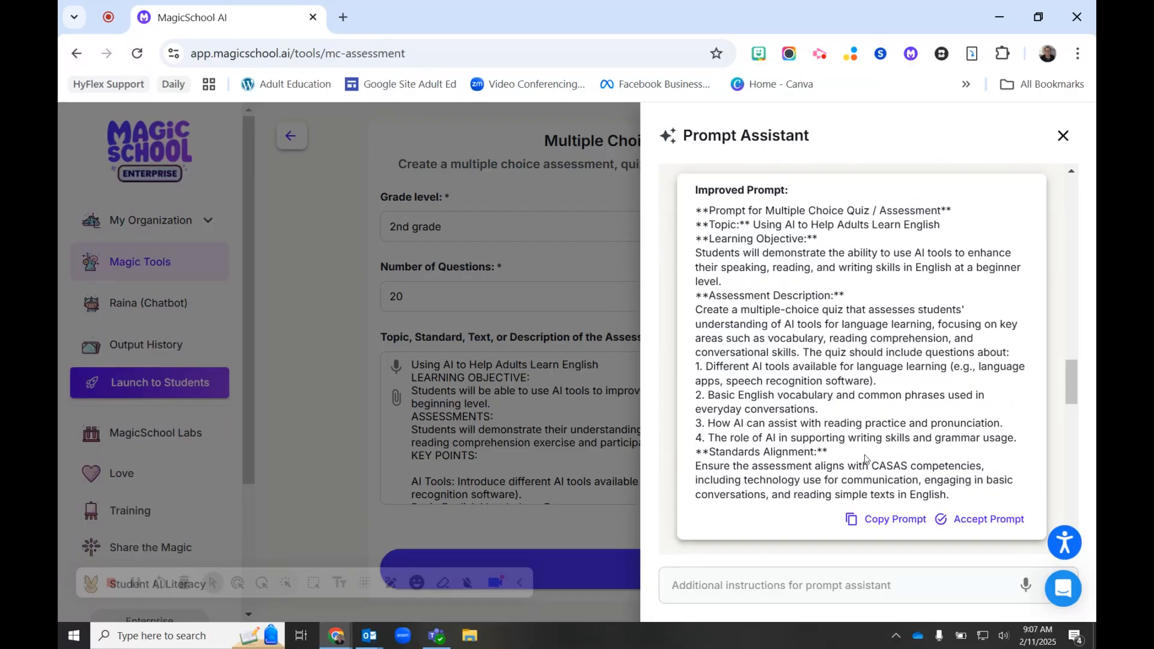
{"action": "left_click_drag", "start_coordinate": [797, 191], "coordinate": [678, 195]}
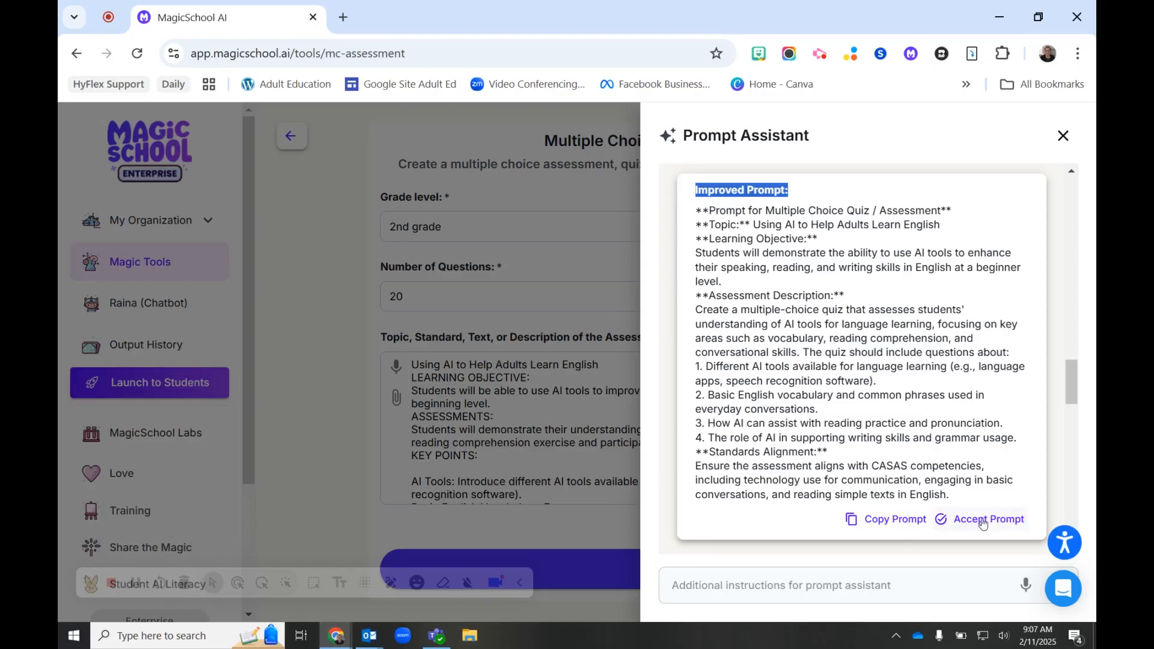
{"action": "scroll", "coordinate": [974, 471], "scroll_direction": "down", "scroll_amount": 5}
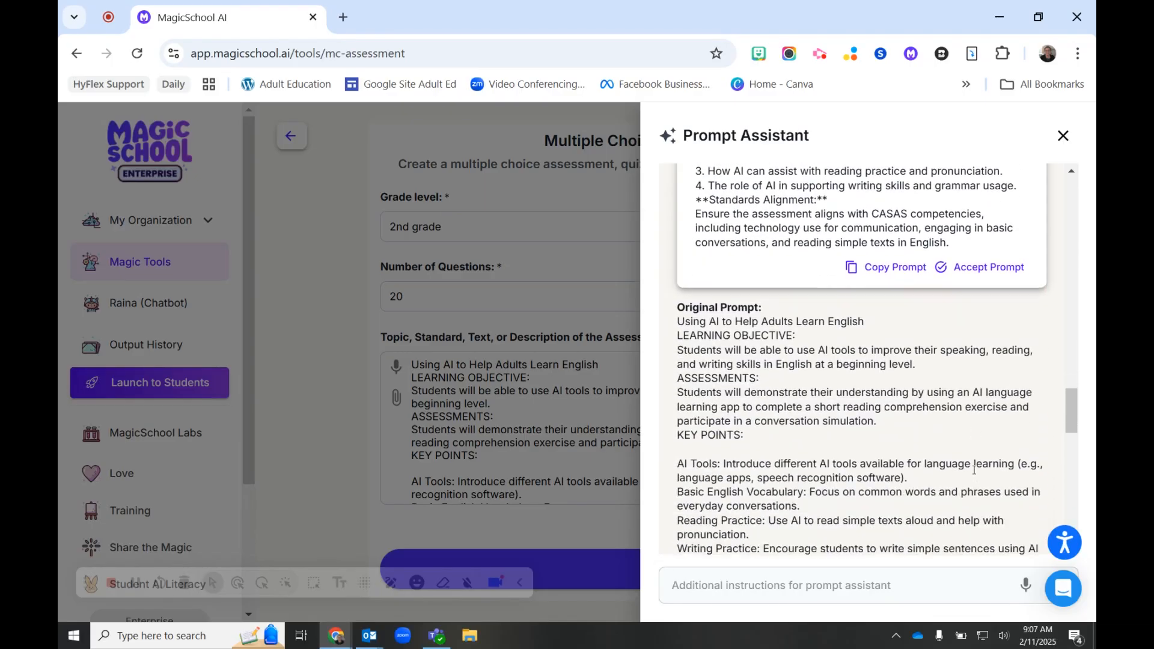
{"action": "scroll", "coordinate": [855, 477], "scroll_direction": "down", "scroll_amount": 3}
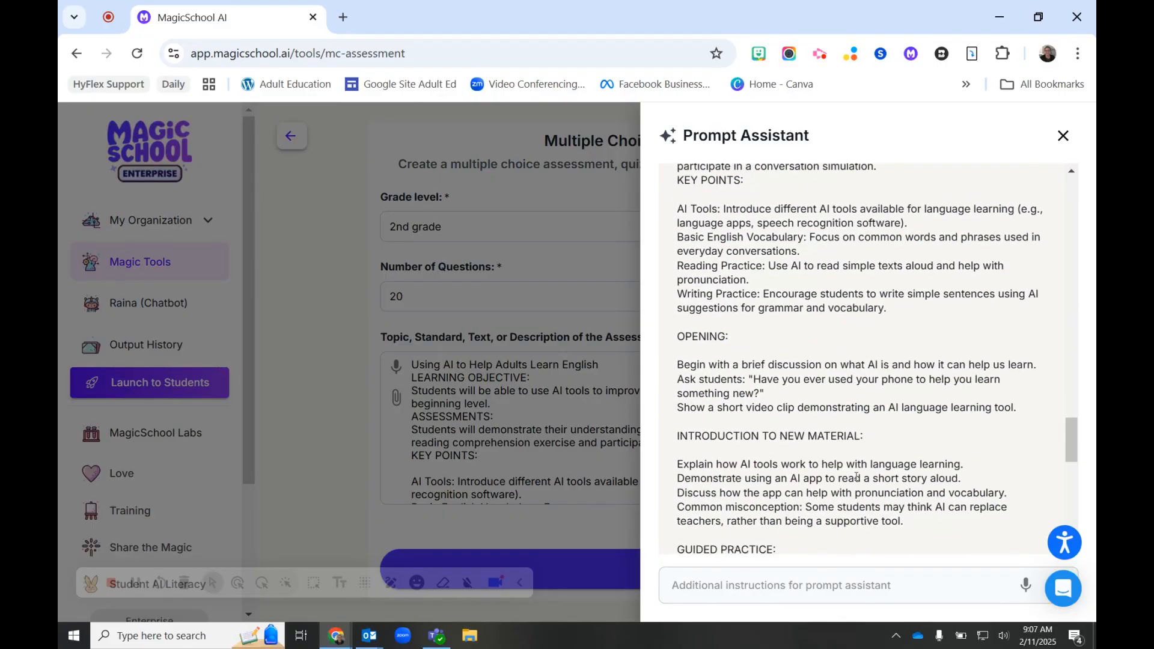
{"action": "scroll", "coordinate": [857, 478], "scroll_direction": "up", "scroll_amount": 8}
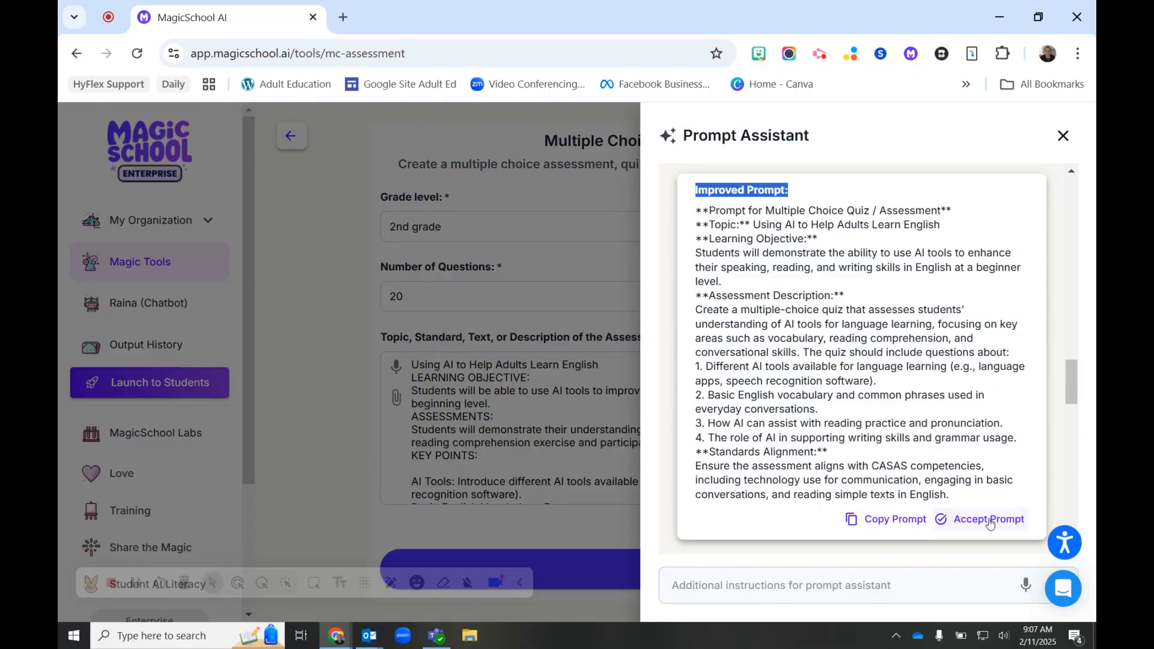
{"action": "left_click", "coordinate": [989, 520]}
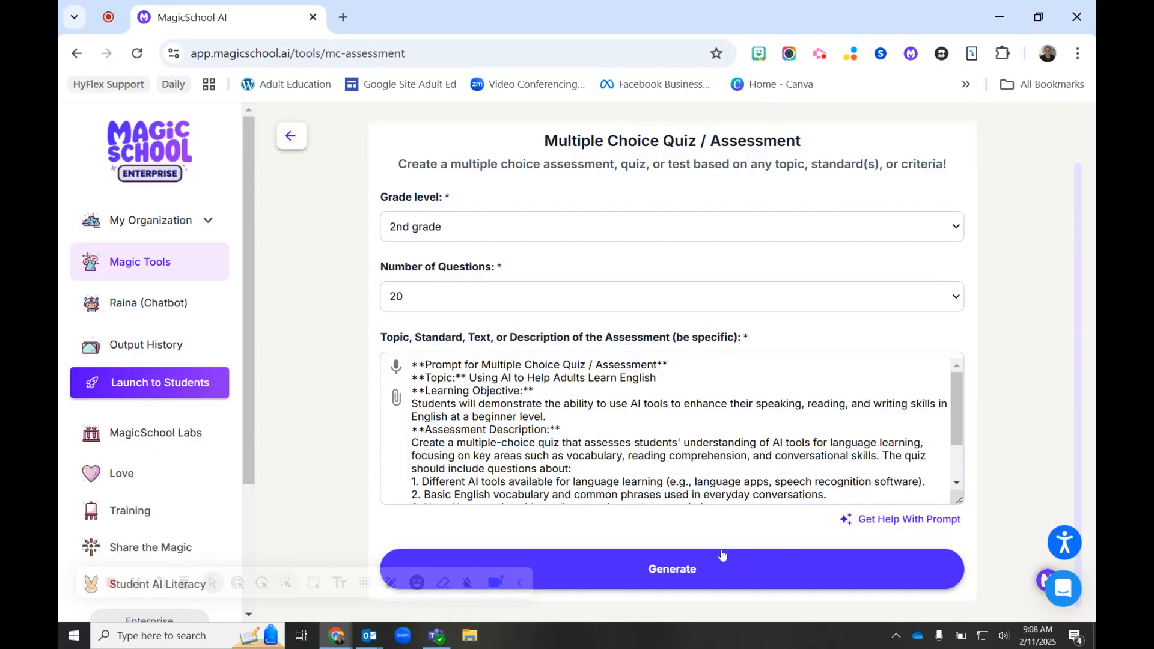
{"action": "left_click", "coordinate": [677, 571]}
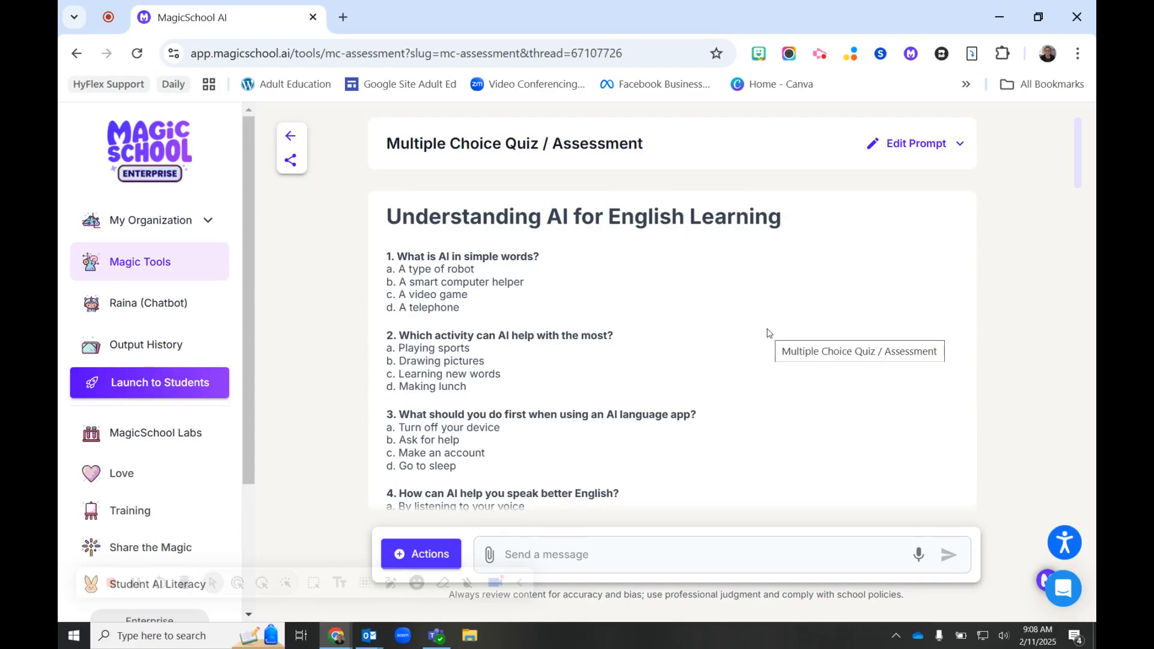
Review the generated quiz questions and the answer key at the end
{"action": "scroll", "coordinate": [792, 376], "scroll_direction": "down", "scroll_amount": 1}
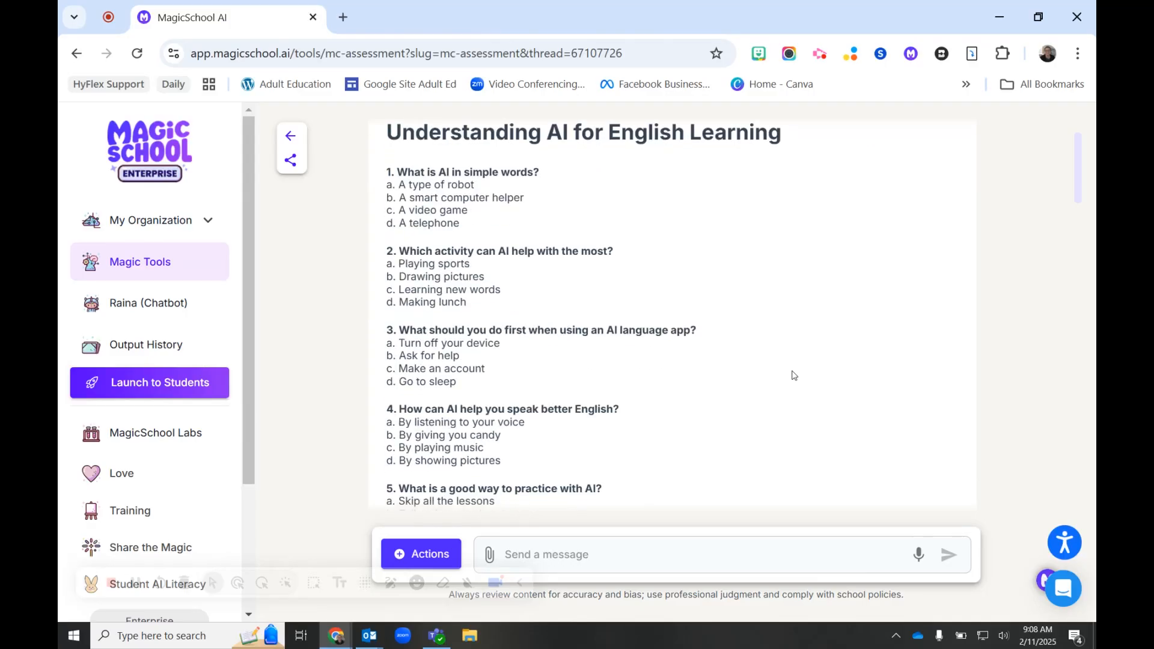
{"action": "scroll", "coordinate": [792, 376], "scroll_direction": "down", "scroll_amount": 1}
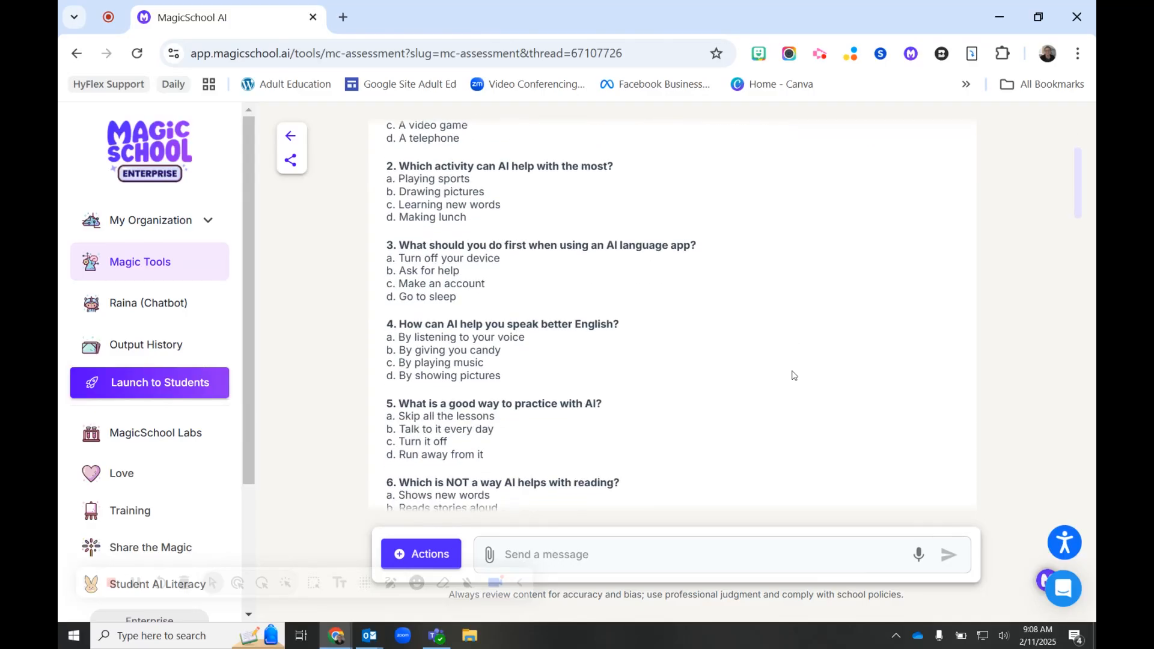
{"action": "scroll", "coordinate": [792, 376], "scroll_direction": "down", "scroll_amount": 1}
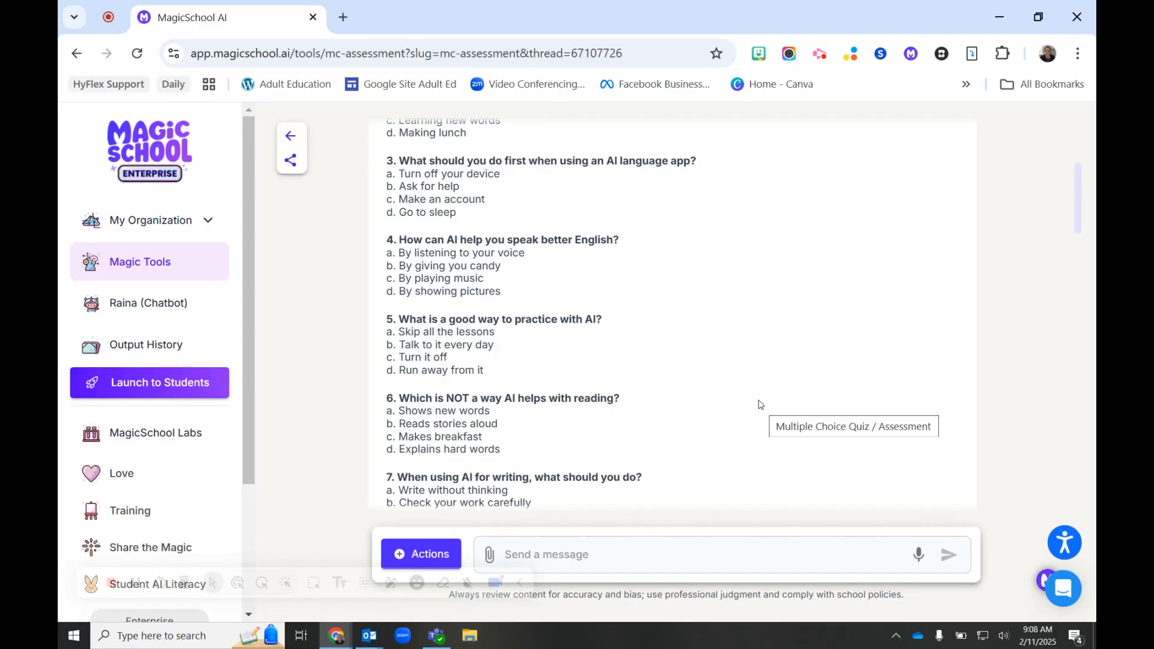
{"action": "scroll", "coordinate": [760, 405], "scroll_direction": "down", "scroll_amount": 1}
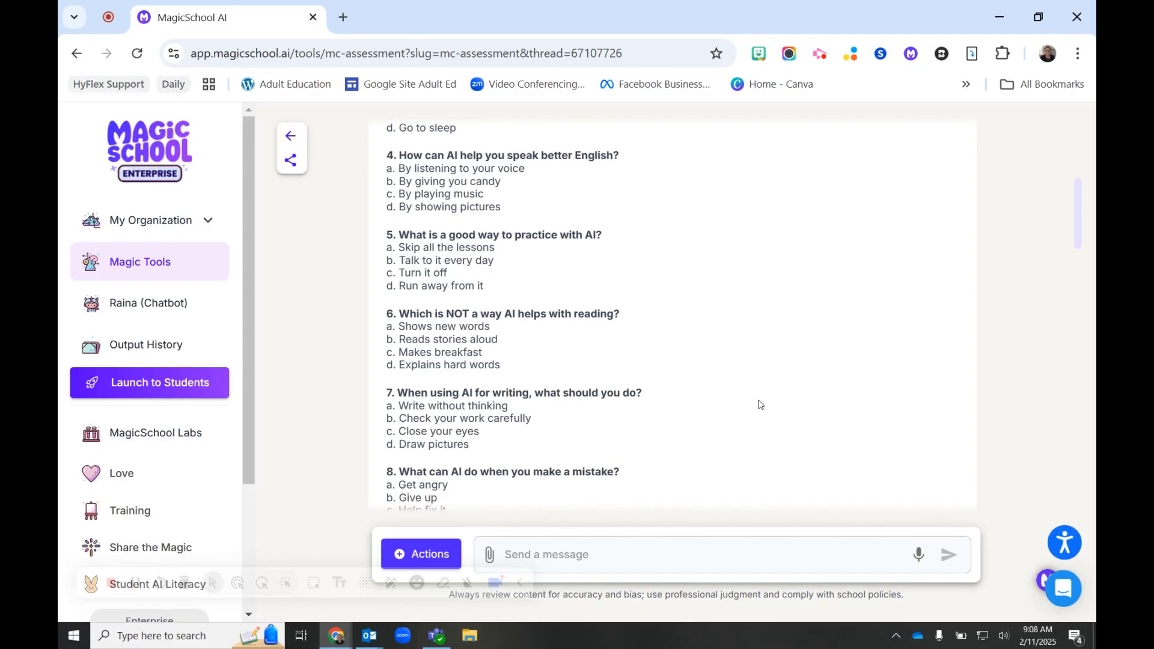
{"action": "scroll", "coordinate": [760, 404], "scroll_direction": "down", "scroll_amount": 2}
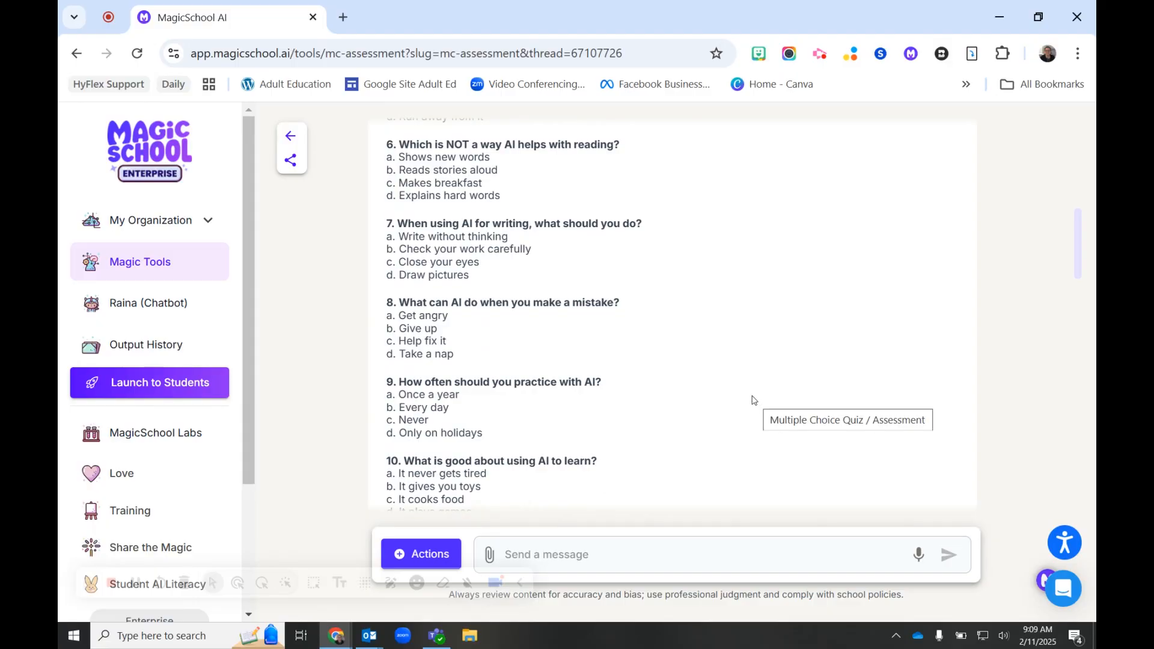
{"action": "scroll", "coordinate": [754, 400], "scroll_direction": "down", "scroll_amount": 12}
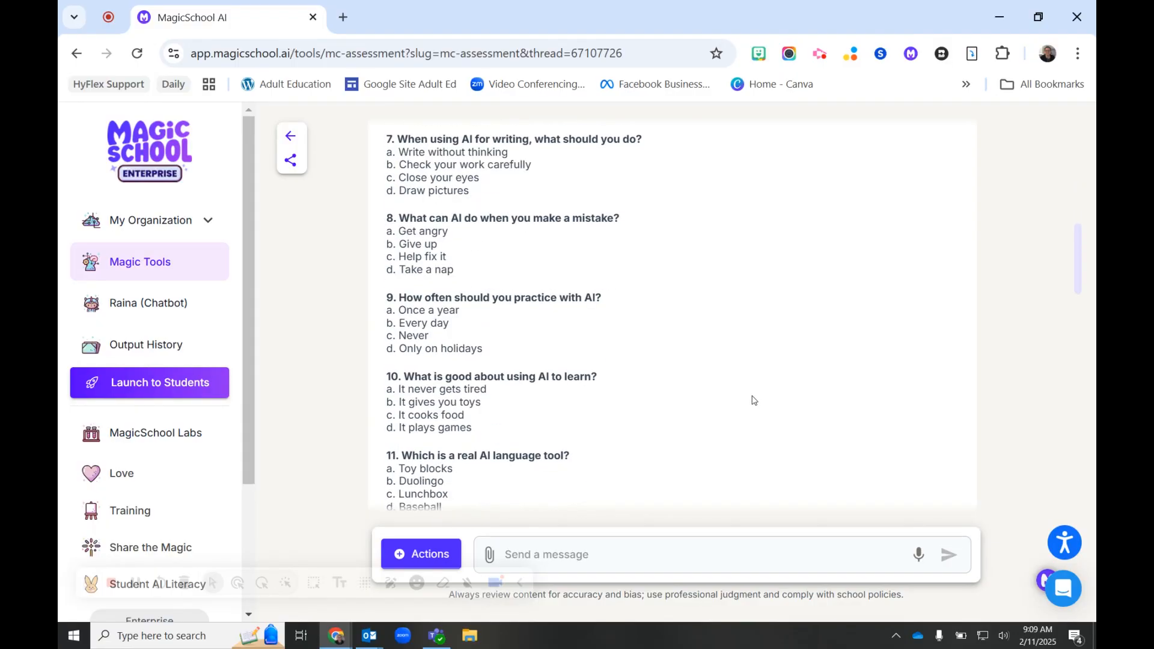
{"action": "scroll", "coordinate": [753, 401], "scroll_direction": "down", "scroll_amount": 7}
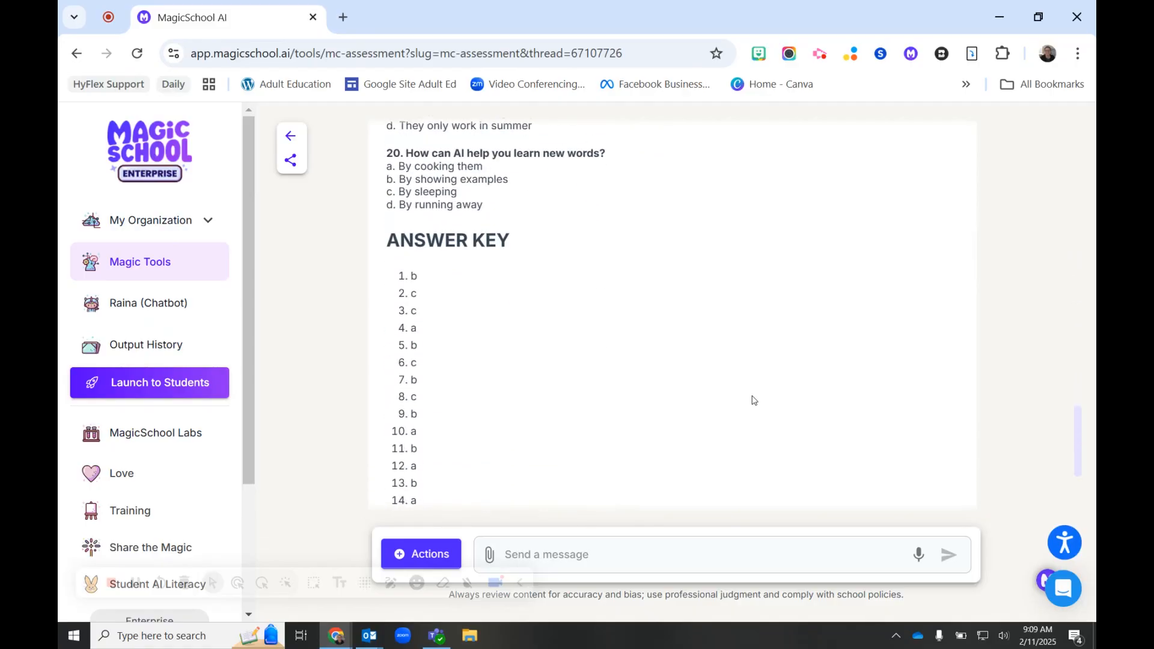
{"action": "left_click_drag", "start_coordinate": [388, 156], "coordinate": [512, 161]}
{"action": "scroll", "coordinate": [751, 313], "scroll_direction": "down", "scroll_amount": 2}
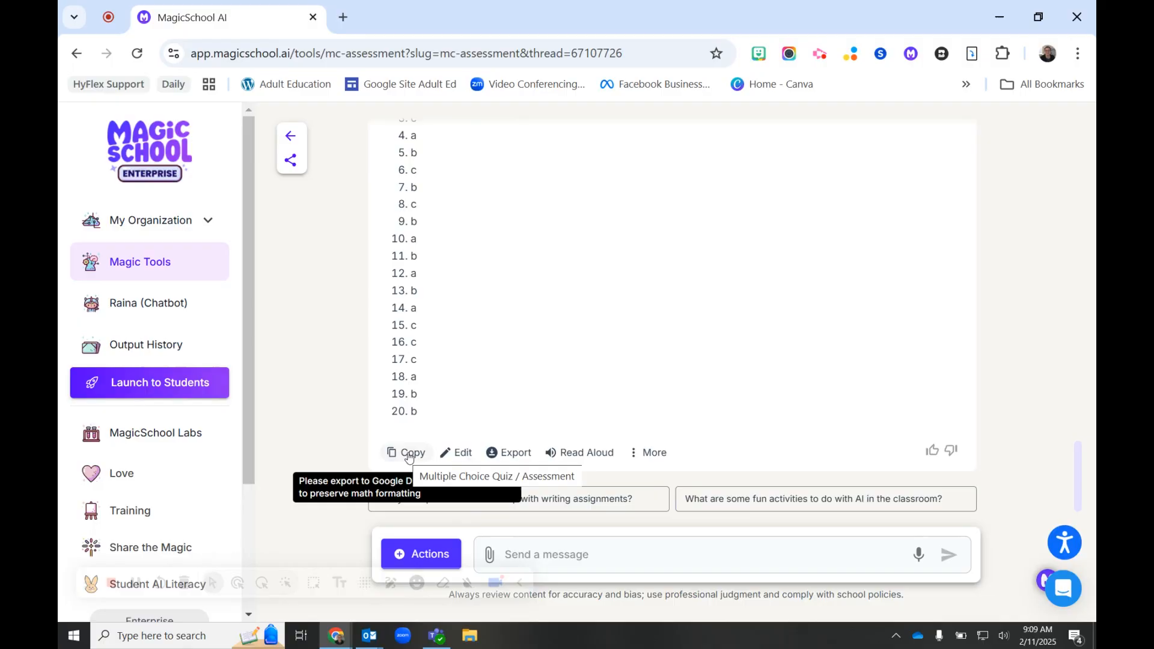
Export the generated quiz to Google Forms and open the resulting form
{"action": "left_click", "coordinate": [514, 455]}
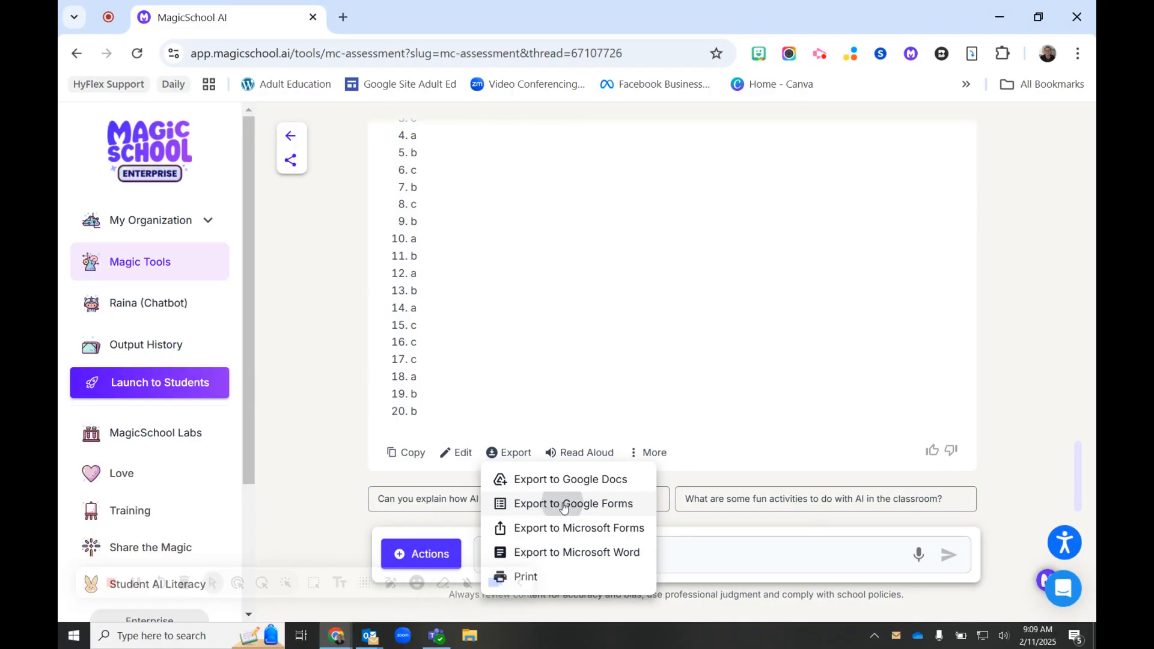
{"action": "left_click", "coordinate": [560, 506]}
{"action": "left_click_drag", "start_coordinate": [780, 224], "coordinate": [796, 501]}
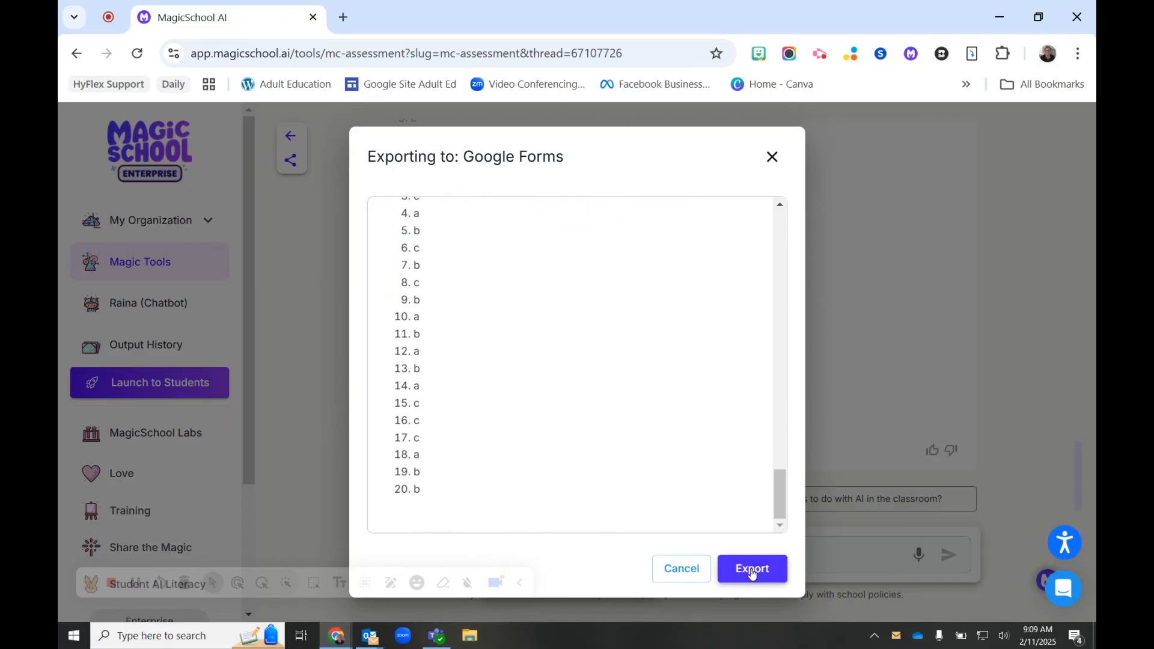
{"action": "left_click", "coordinate": [752, 570]}
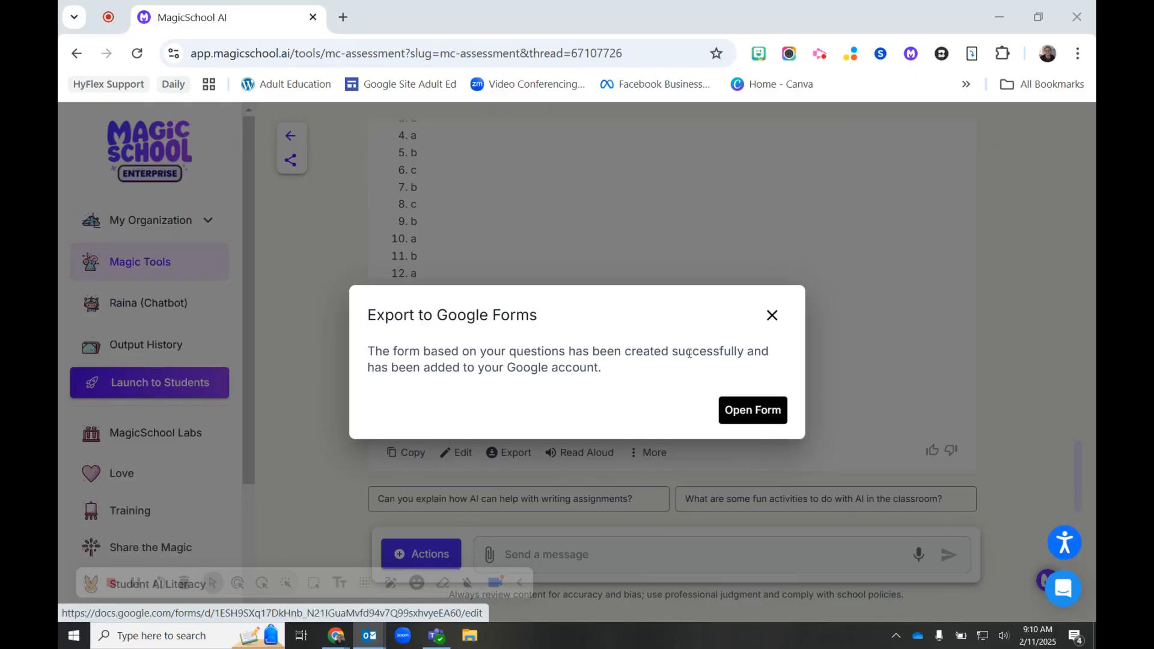
{"action": "left_click", "coordinate": [751, 411]}
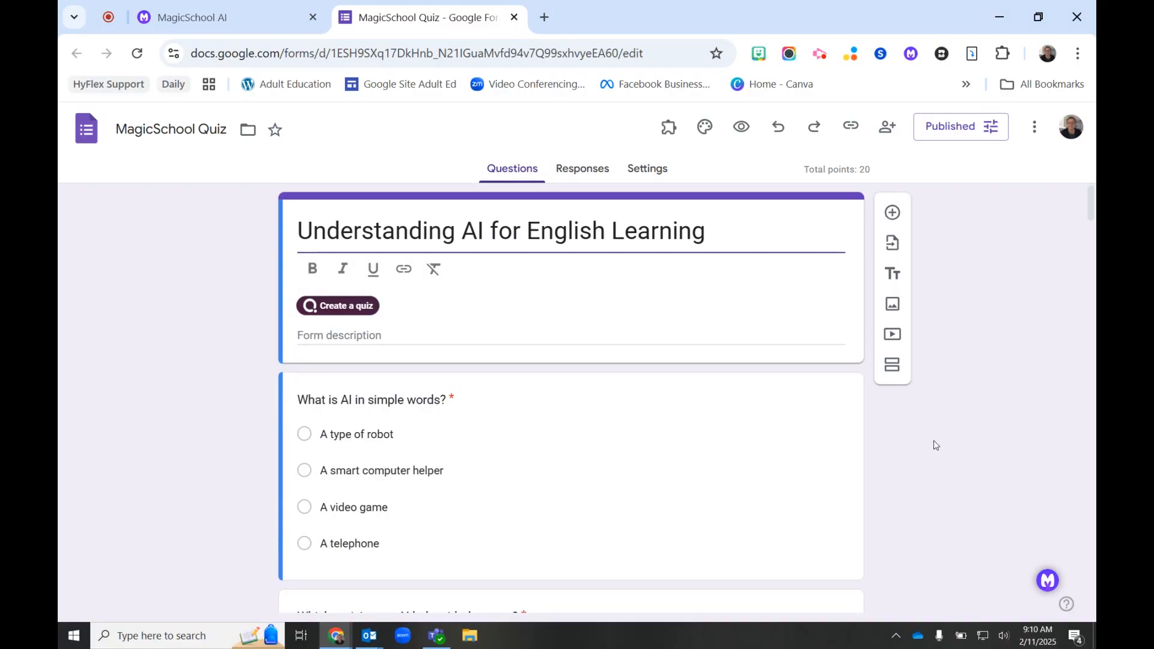
Check the form's questions and the marked correct answer for "Which is NOT a way AI helps with reading?"
{"action": "scroll", "coordinate": [935, 445], "scroll_direction": "down", "scroll_amount": 6}
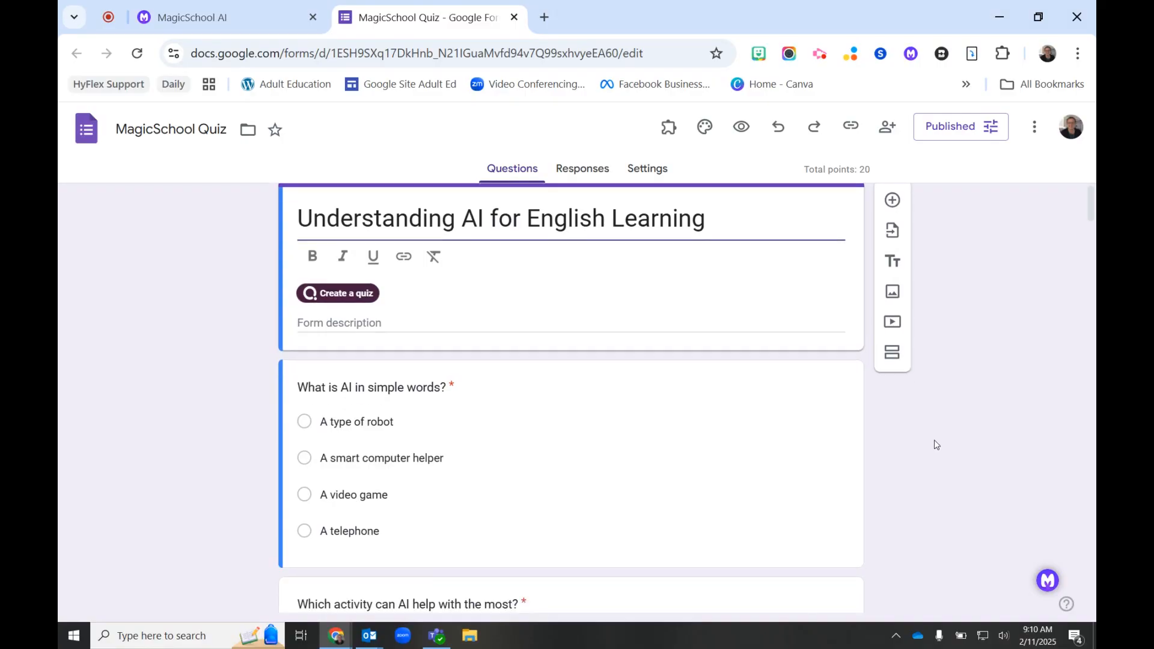
{"action": "scroll", "coordinate": [934, 443], "scroll_direction": "down", "scroll_amount": 10}
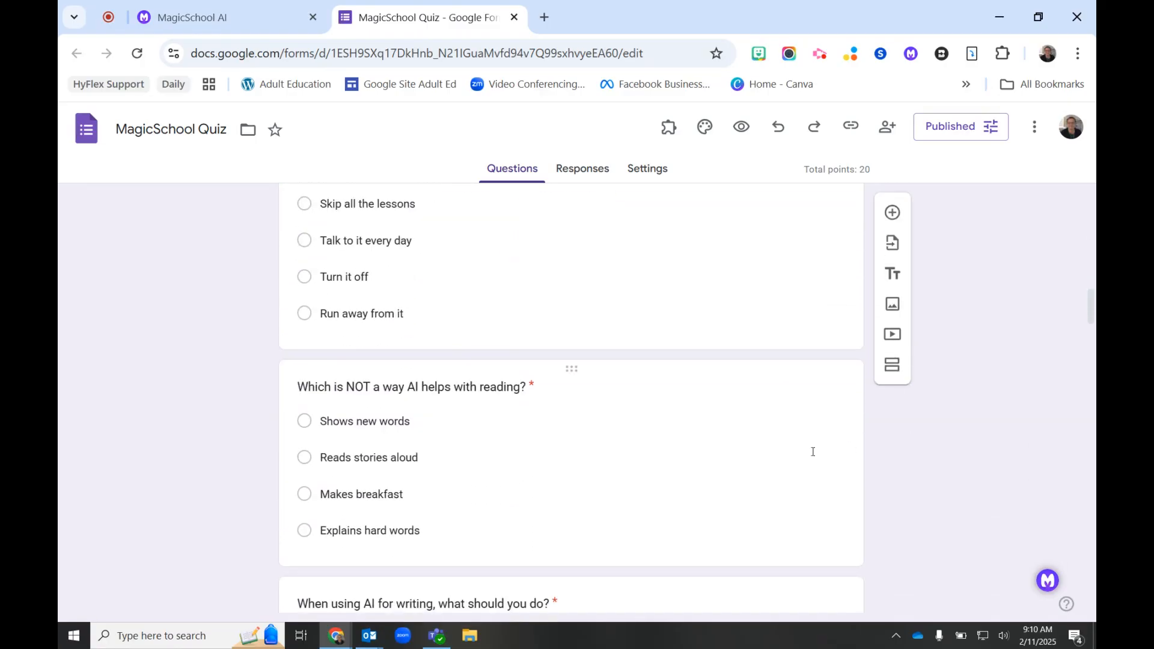
{"action": "left_click", "coordinate": [757, 458]}
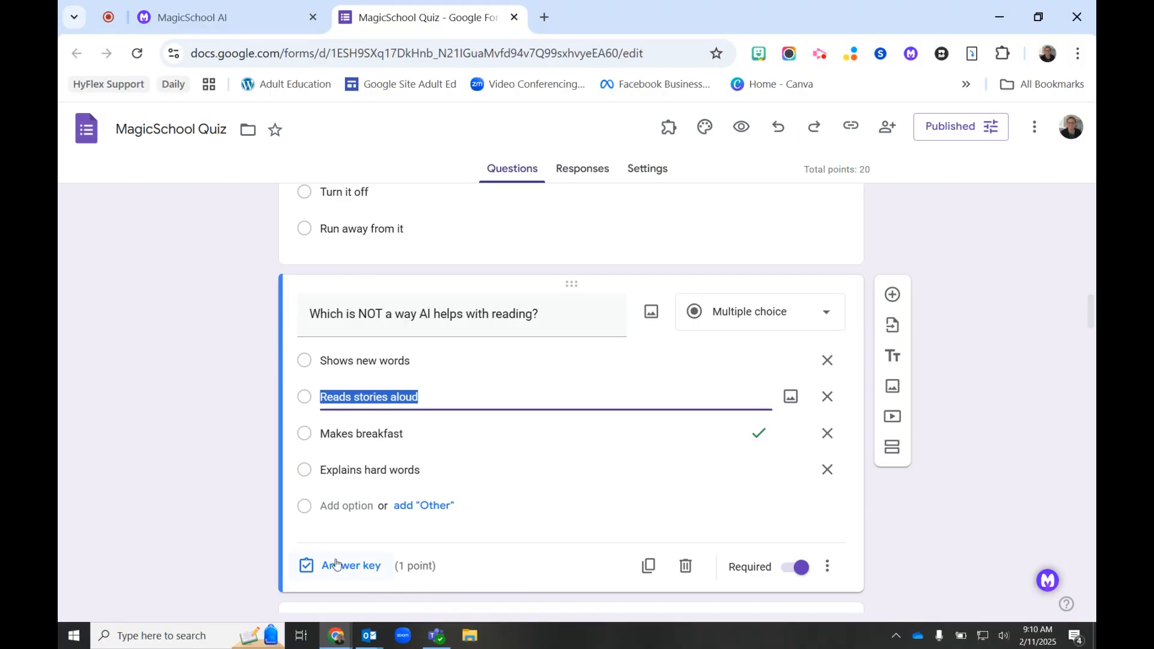
{"action": "left_click", "coordinate": [1041, 484]}
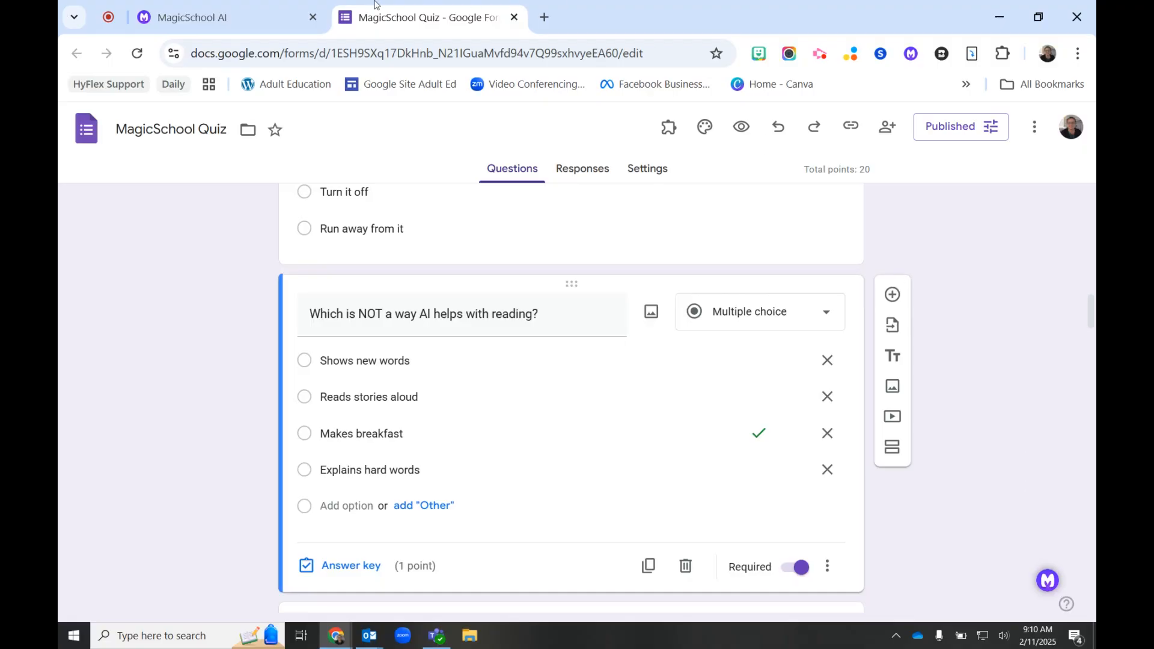
Switch back to the generated quiz in MagicSchool and look back through its questions
{"action": "left_click", "coordinate": [243, 18]}
{"action": "scroll", "coordinate": [743, 385], "scroll_direction": "up", "scroll_amount": 20}
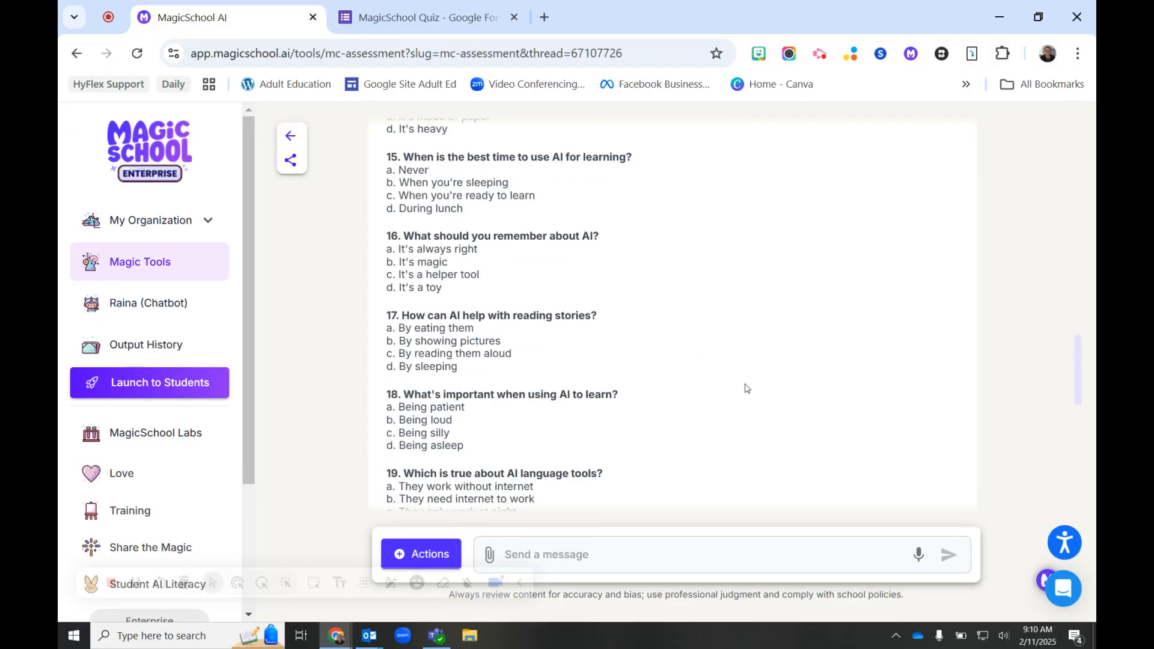